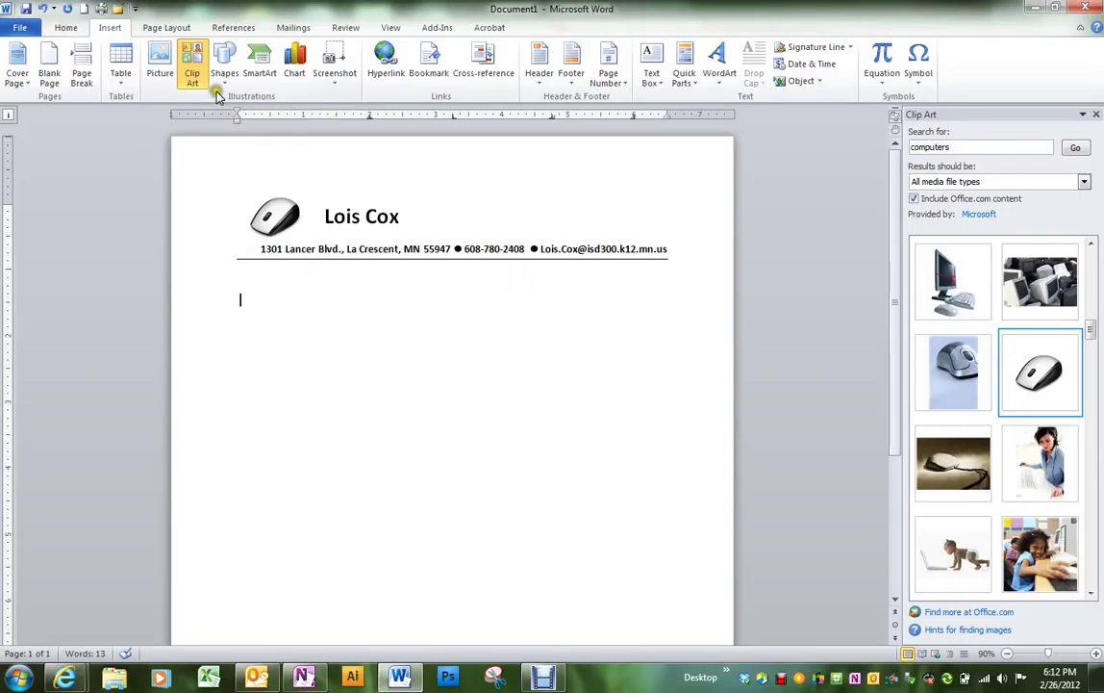
Insert a table with four columns and four rows below the letterhead.
{"action": "left_click", "coordinate": [60, 29]}
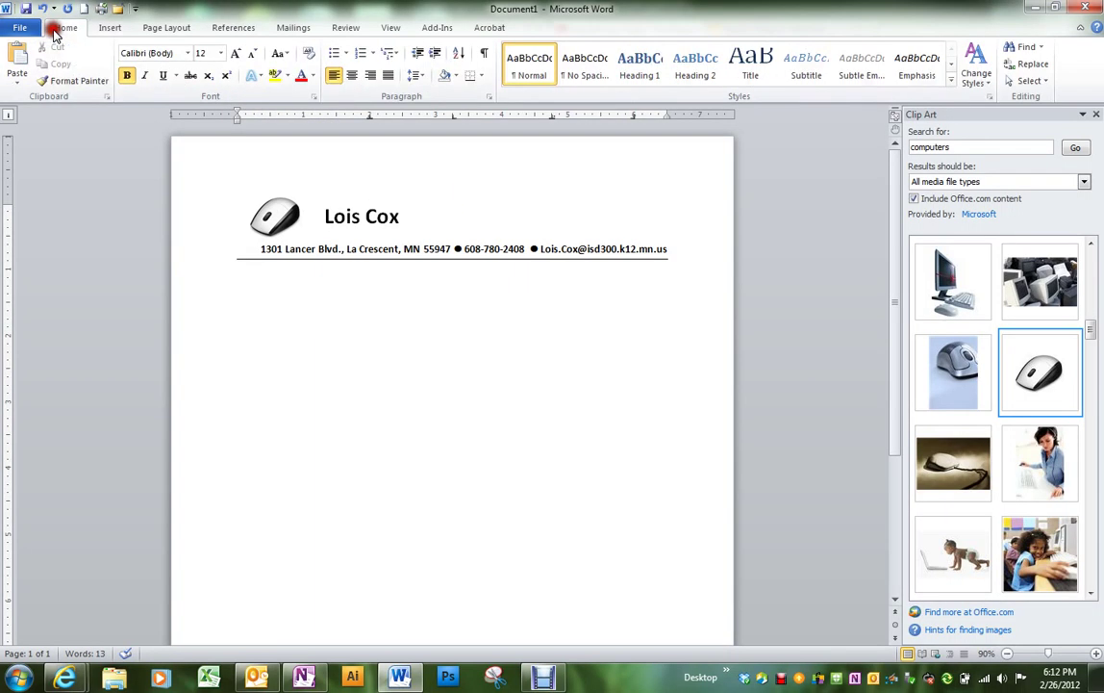
{"action": "left_click", "coordinate": [109, 29]}
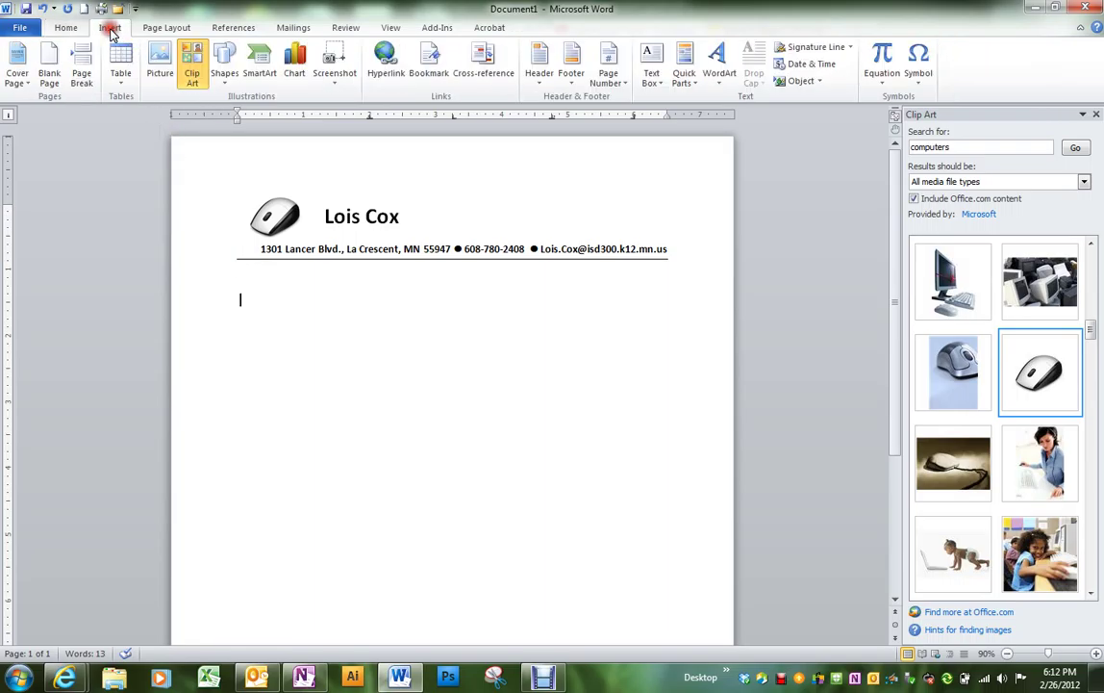
{"action": "left_click", "coordinate": [120, 77]}
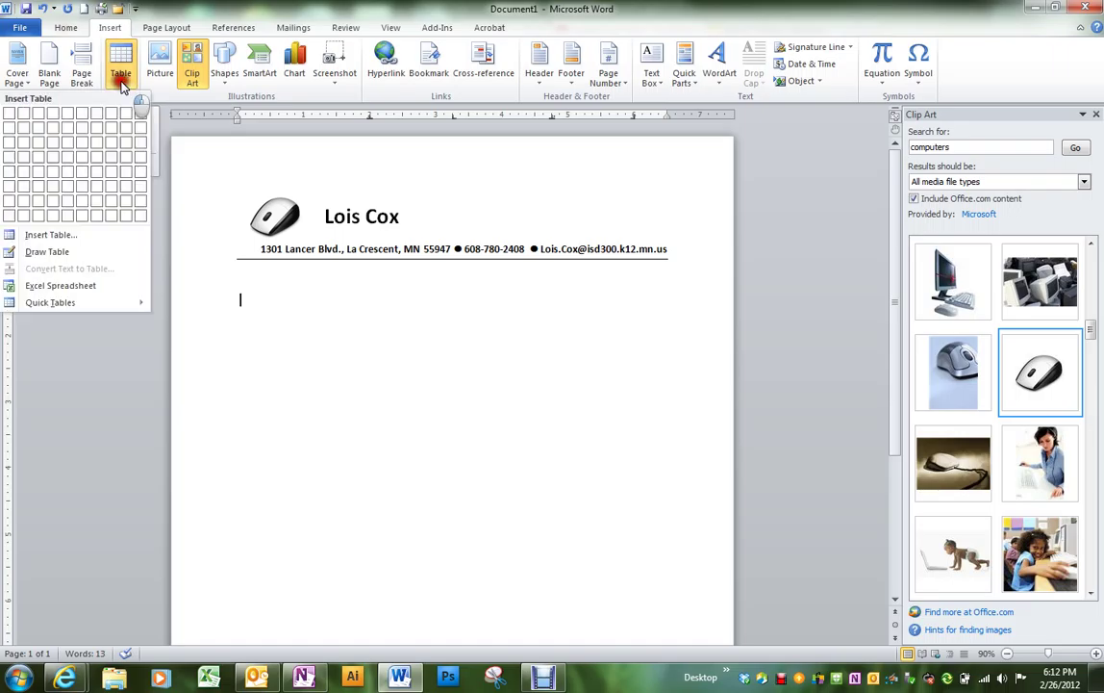
{"action": "left_click", "coordinate": [56, 158]}
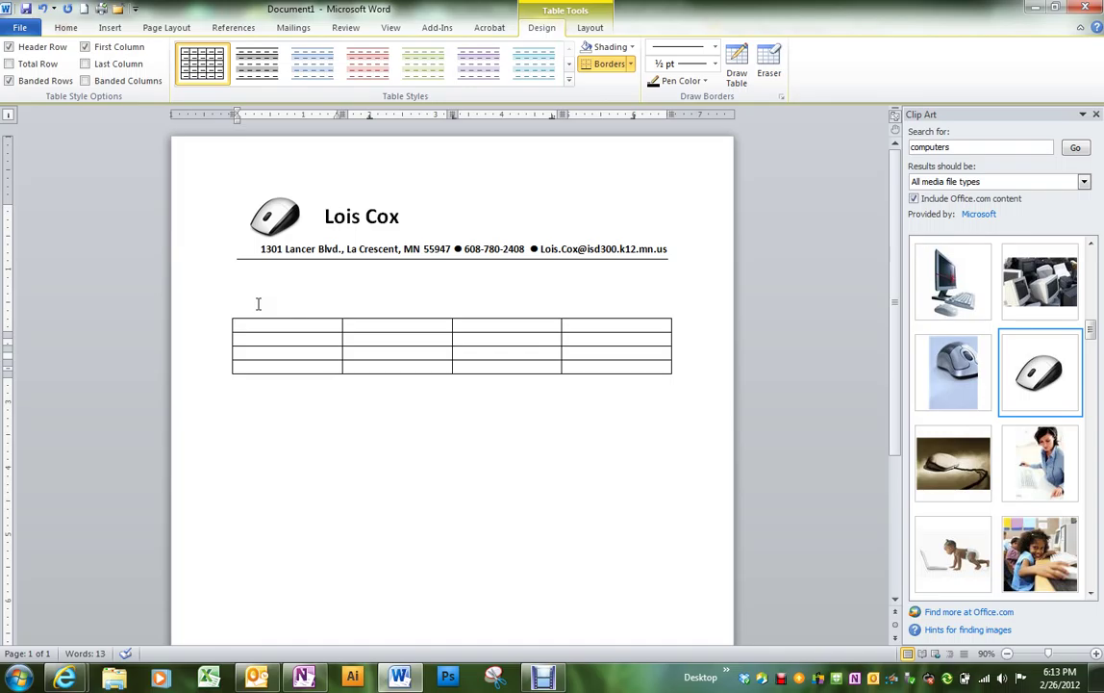
Fill the table's header row with Hour, Class, Teacher and Assignments Due.
{"action": "type", "text": "Hour"}
{"action": "key", "text": "Tab"}
{"action": "type", "text": "Class"}
{"action": "key", "text": "Tab"}
{"action": "type", "text": "Teacher"}
{"action": "key", "text": "Tab"}
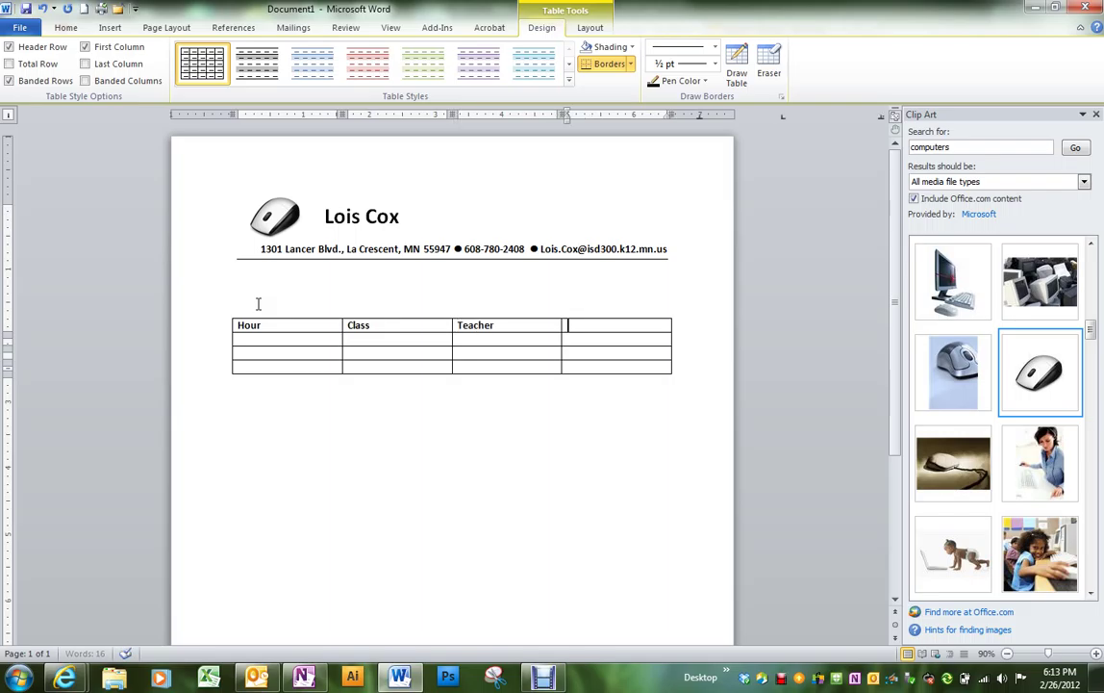
{"action": "type", "text": "Assignments Due"}
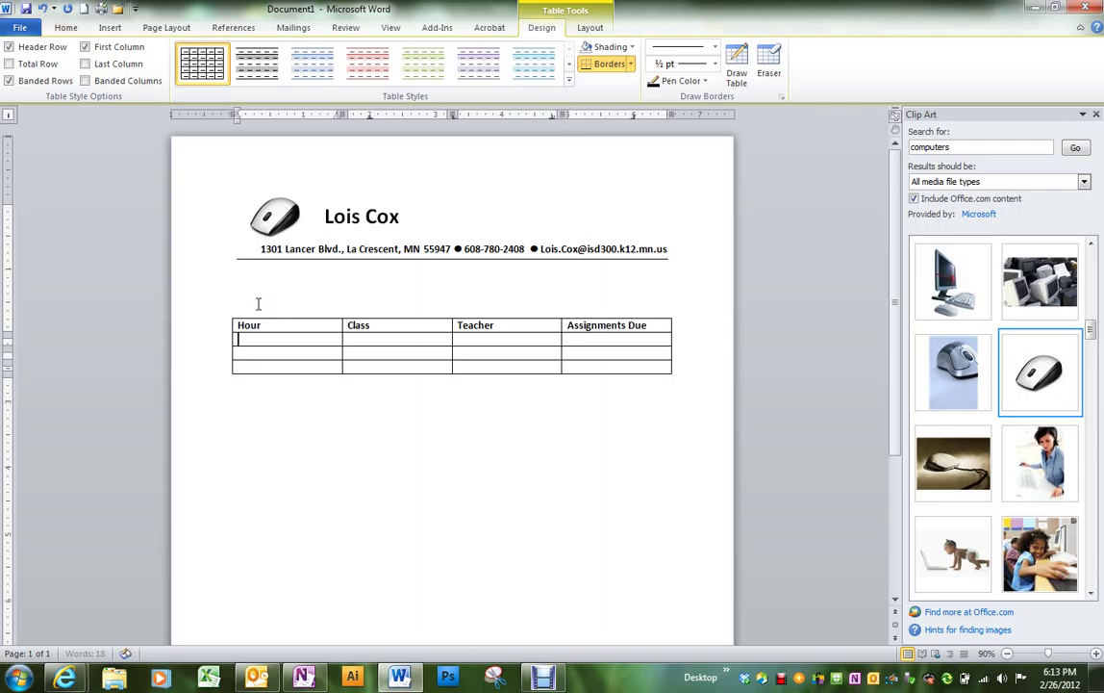
Fill the first schedule row with hour 1, Word Processing, the teacher's surname and the assignment Letterhead.
{"action": "key", "text": "Tab"}
{"action": "type", "text": "1"}
{"action": "key", "text": "Tab"}
{"action": "type", "text": "Word"}
{"action": "type", "text": " Processing"}
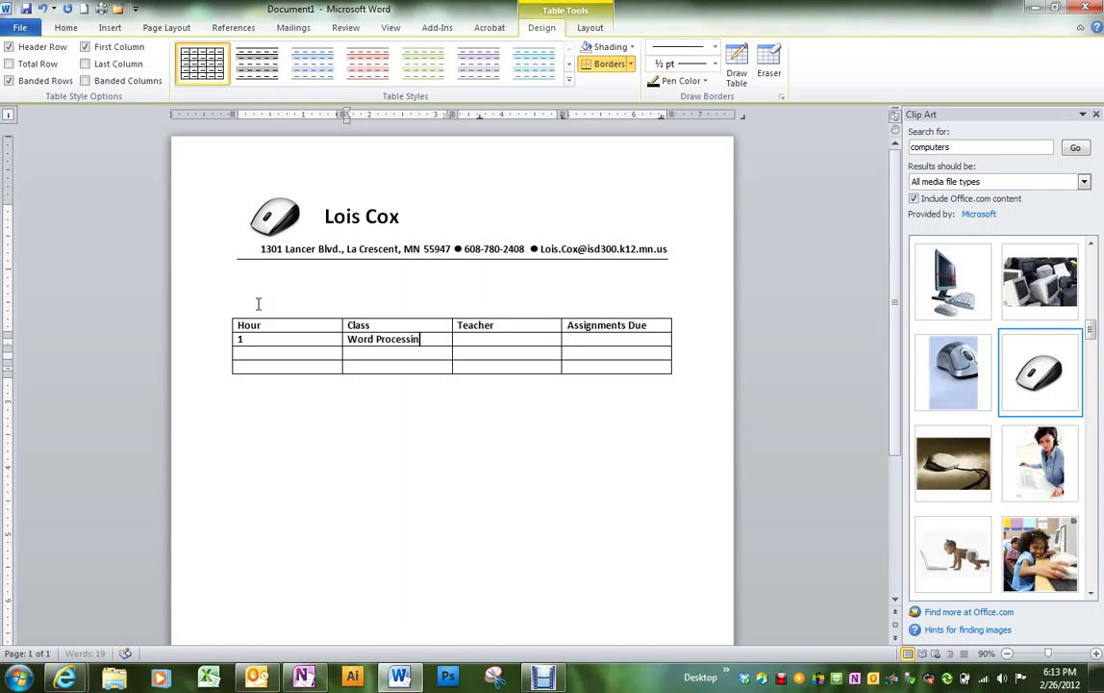
{"action": "key", "text": "Tab"}
{"action": "type", "text": "Cox"}
{"action": "key", "text": "Tab"}
{"action": "type", "text": "Letterhead"}
{"action": "key", "text": "Tab"}
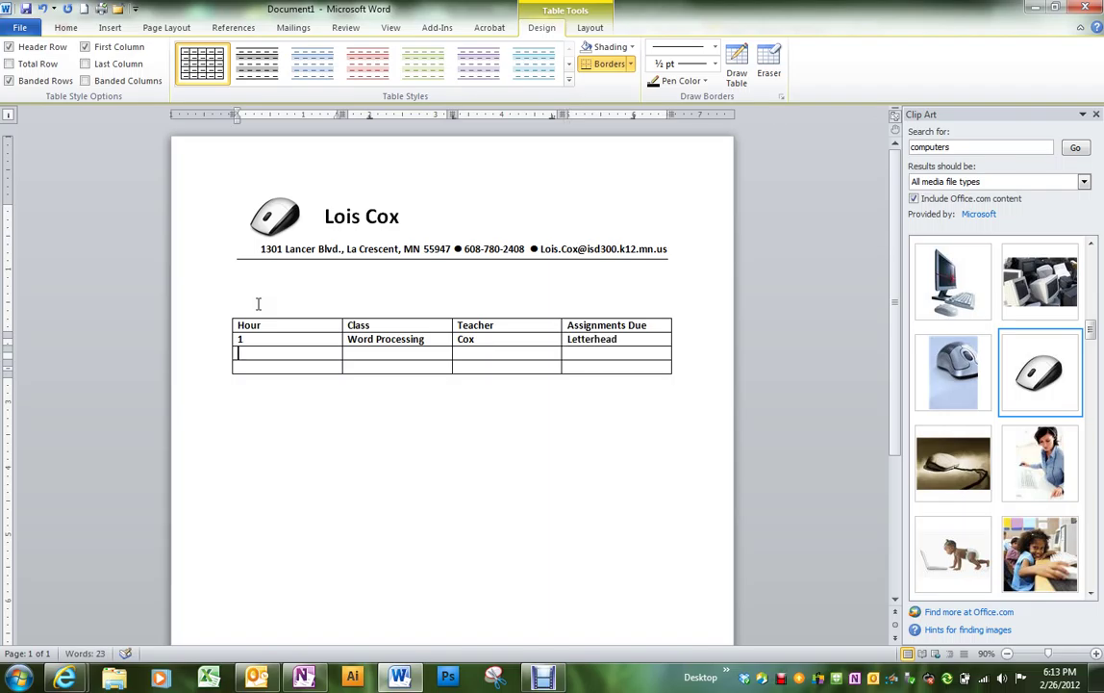
Fill the next row with hour 2, History, the teacher's surname and the assignment Video to watch.
{"action": "type", "text": "2"}
{"action": "key", "text": "Tab"}
{"action": "type", "text": "History"}
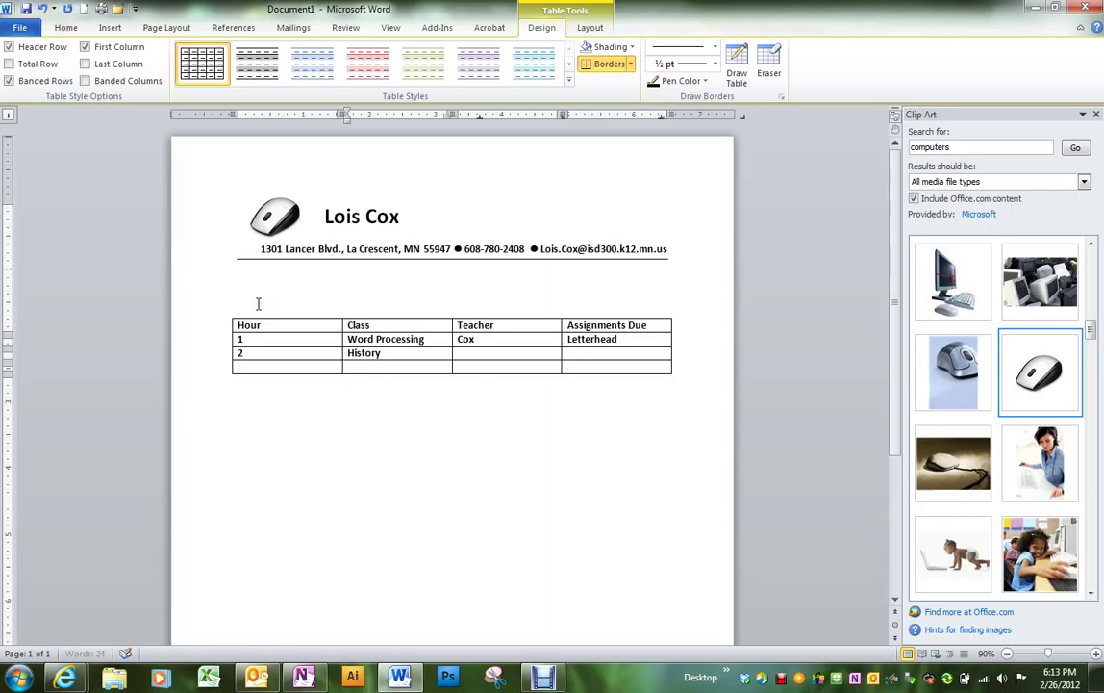
{"action": "key", "text": "Tab"}
{"action": "type", "text": "Ship"}
{"action": "key", "text": "Tab"}
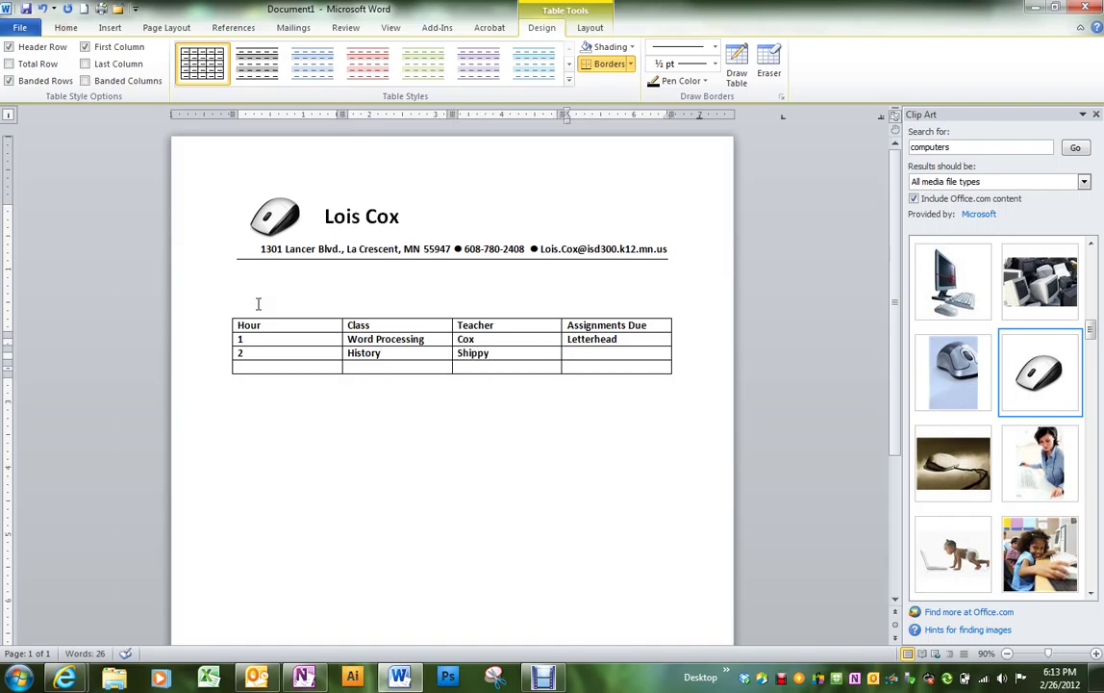
{"action": "type", "text": "Video to watch"}
{"action": "key", "text": "Tab"}
Complete the hour 3 row with Biology, the teacher's surname and Nothing, and add a new row below it.
{"action": "type", "text": "3"}
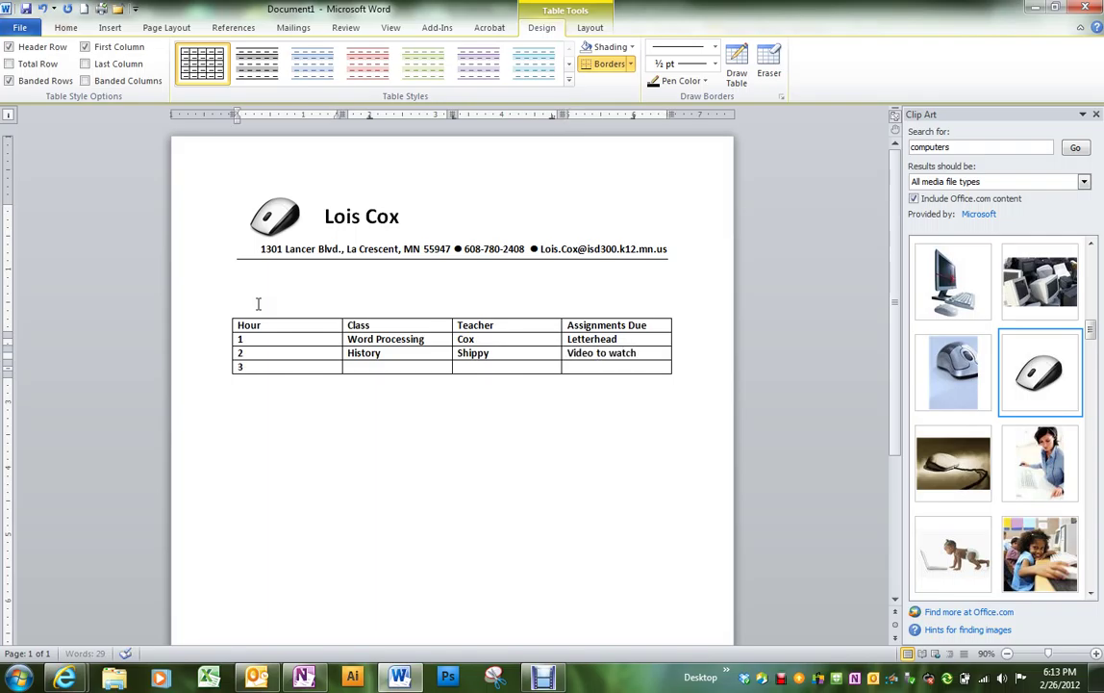
{"action": "key", "text": "Tab"}
{"action": "type", "text": "Biology"}
{"action": "key", "text": "Tab"}
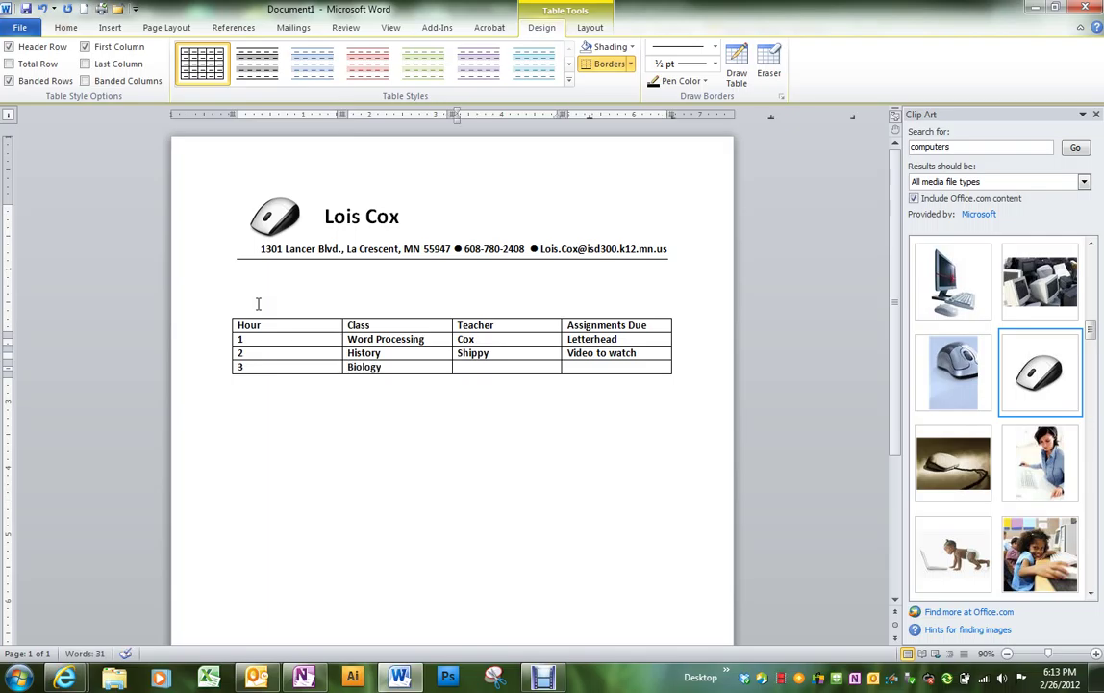
{"action": "type", "text": "Haack"}
{"action": "key", "text": "Tab"}
{"action": "type", "text": "Nothing"}
{"action": "key", "text": "Tab"}
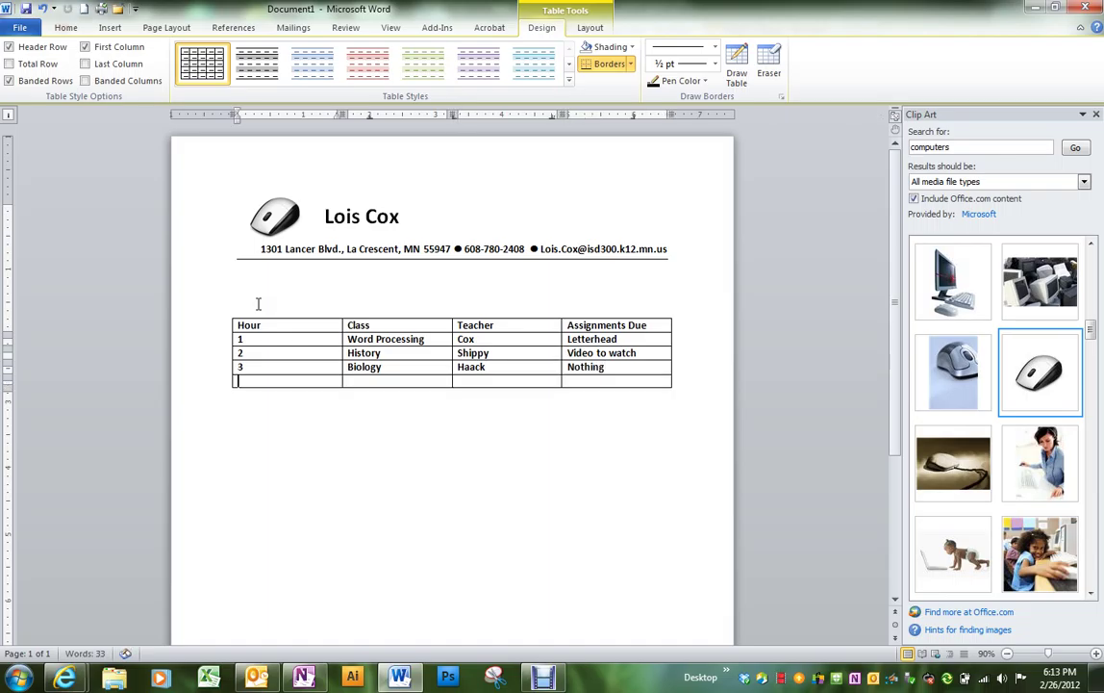
Enter hour 4 as Study Hall with the teacher and assignment cells left blank, and add another row.
{"action": "type", "text": "4"}
{"action": "key", "text": "Tab"}
{"action": "type", "text": "St"}
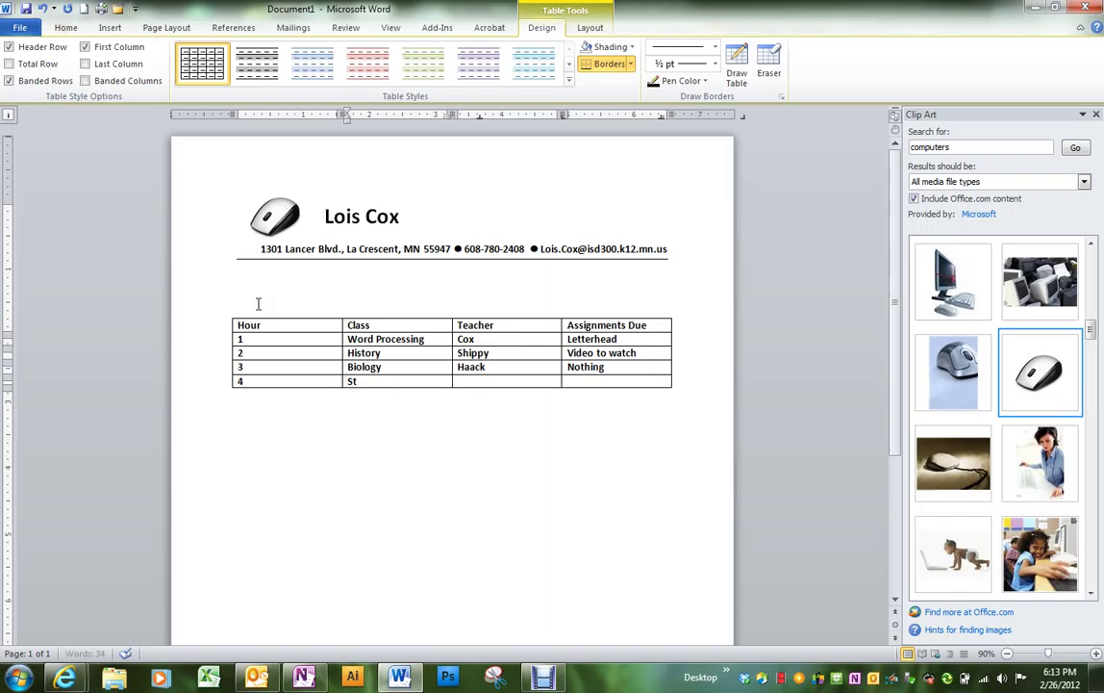
{"action": "type", "text": "udy Hall"}
{"action": "key", "text": "Tab"}
{"action": "key", "text": "Tab"}
{"action": "key", "text": "Tab"}
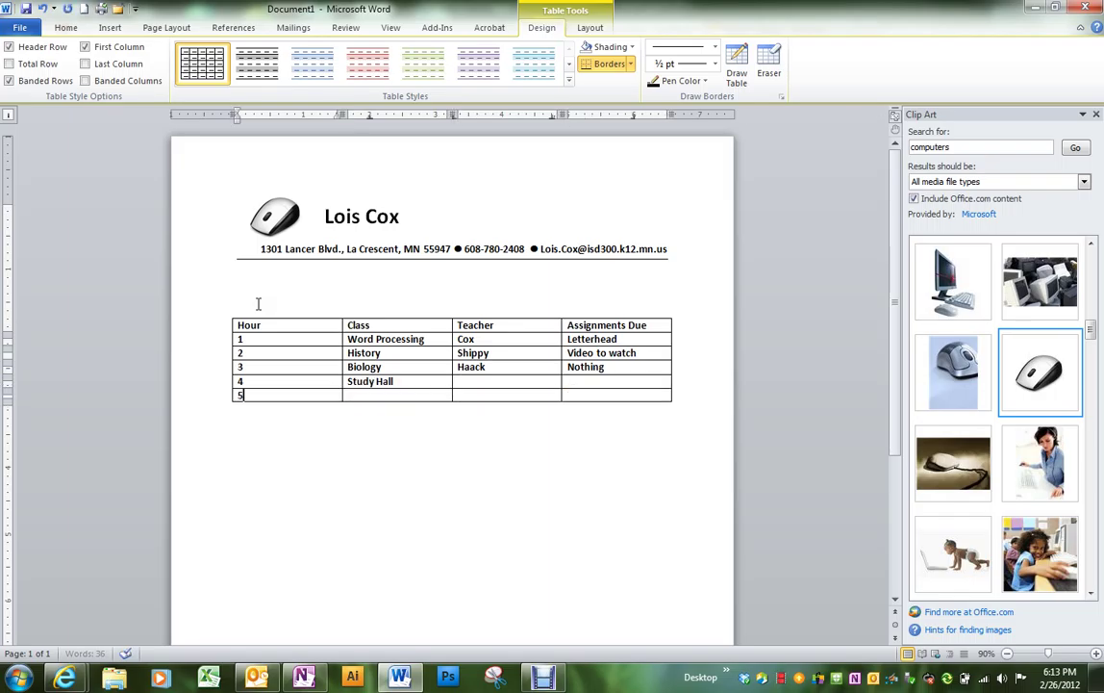
Fill the hour 5 row with Algebra 1, the teacher's surname and Problems, and add another row.
{"action": "type", "text": "5"}
{"action": "key", "text": "Tab"}
{"action": "type", "text": "Algebra"}
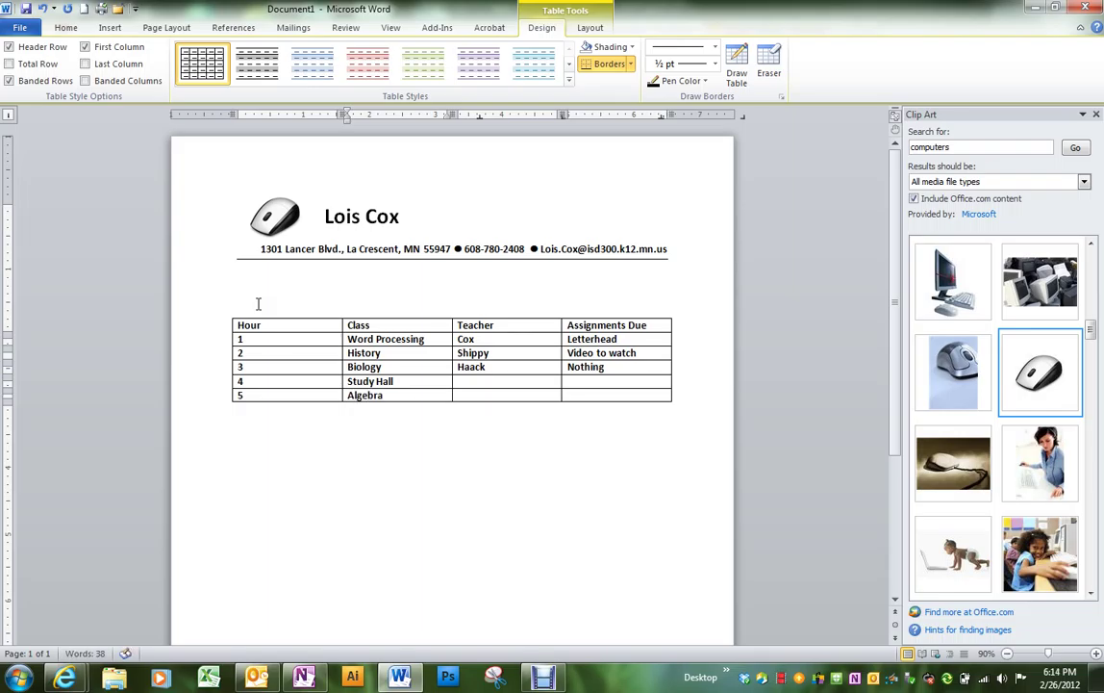
{"action": "type", "text": " 1"}
{"action": "key", "text": "Tab"}
{"action": "type", "text": "Moulton"}
{"action": "key", "text": "Tab"}
{"action": "type", "text": "Probl"}
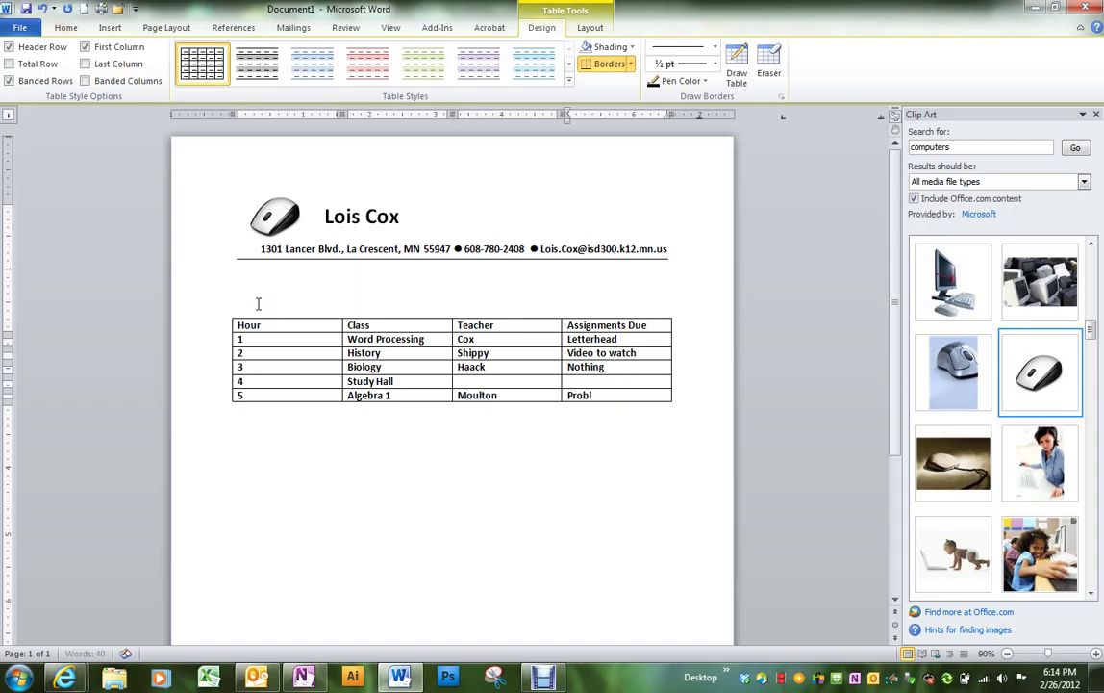
{"action": "type", "text": "ems"}
{"action": "key", "text": "Tab"}
Fill the hour 6 row with PE, the teacher's accented surname and Running, and add a final row.
{"action": "type", "text": "6"}
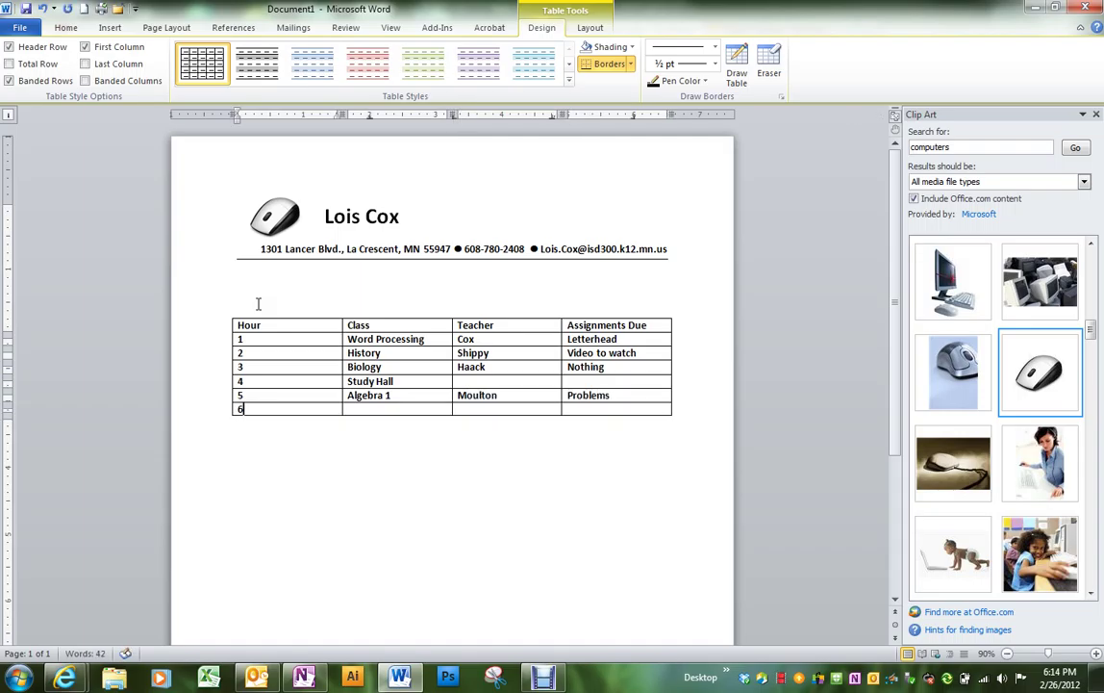
{"action": "key", "text": "Tab"}
{"action": "type", "text": "PE"}
{"action": "key", "text": "Tab"}
{"action": "type", "text": "Piche"}
{"action": "key", "text": "BackSpace"}
{"action": "type", "text": "èRunning"}
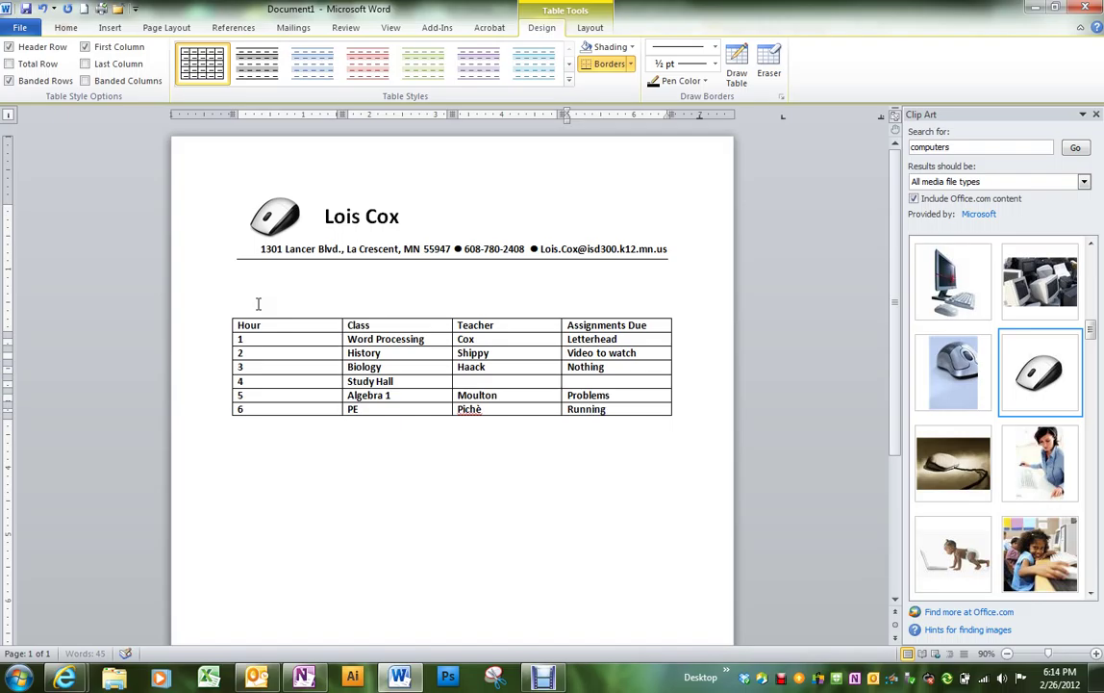
{"action": "key", "text": "Tab"}
Fill the hour 7 row with Spanish, the teacher's surname and Diction, correcting the misspelled class name.
{"action": "type", "text": "7"}
{"action": "key", "text": "Tab"}
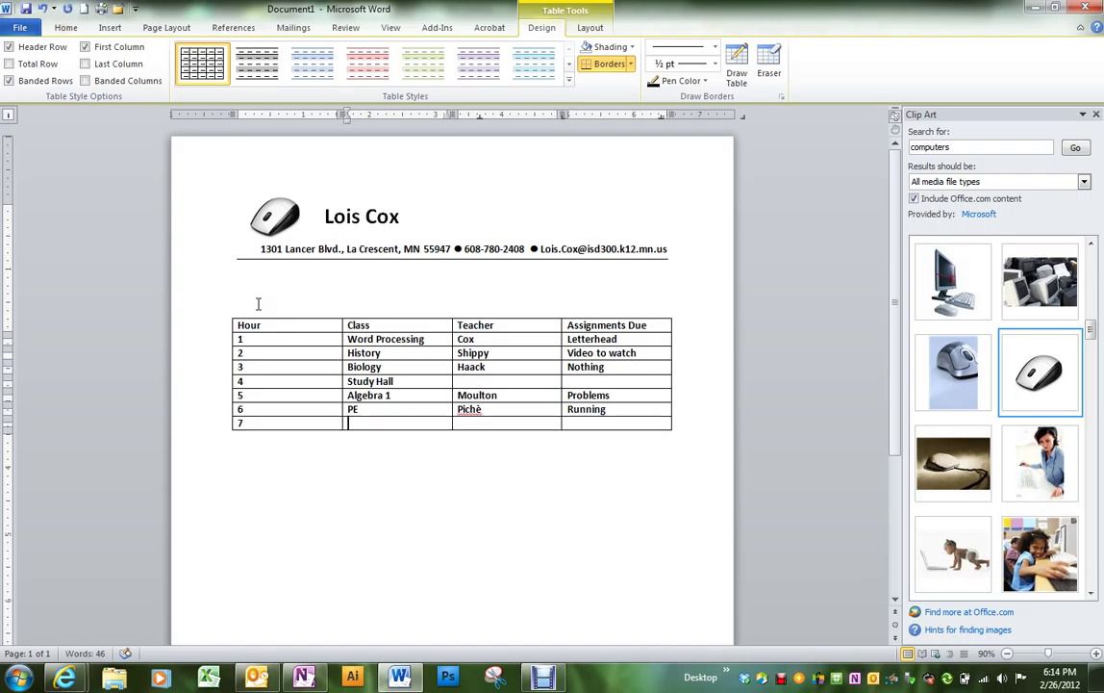
{"action": "type", "text": "Spanich"}
{"action": "key", "text": "Tab"}
{"action": "left_click", "coordinate": [381, 425]}
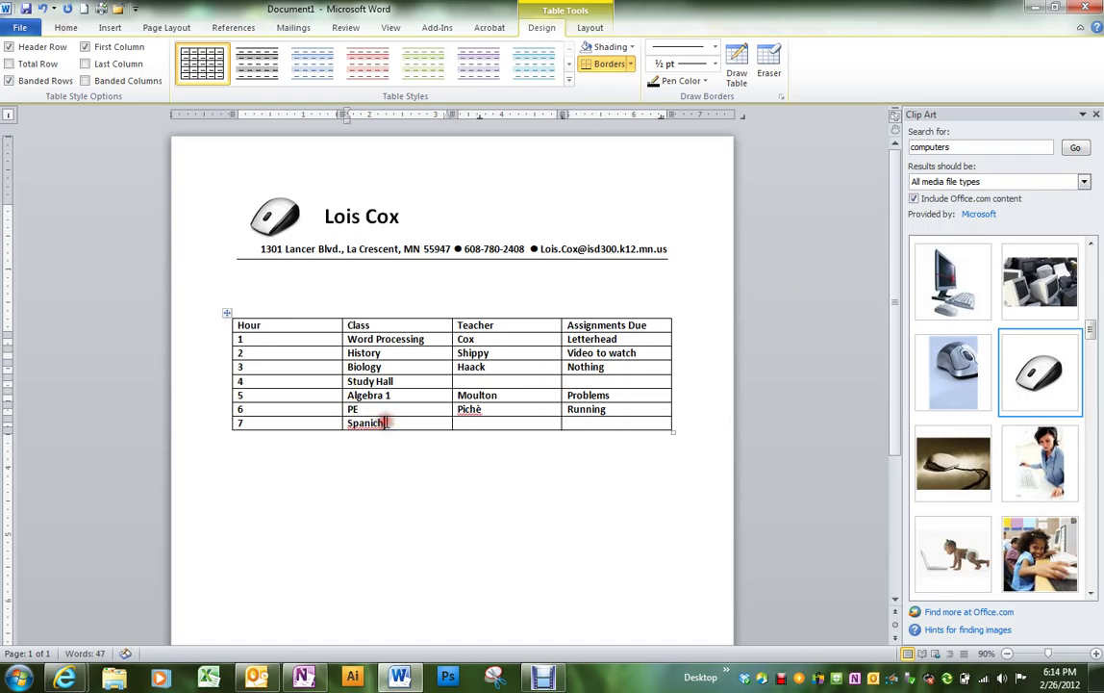
{"action": "key", "text": "BackSpace"}
{"action": "key", "text": "BackSpace"}
{"action": "type", "text": "sh"}
{"action": "key", "text": "Tab"}
{"action": "type", "text": "HOllenbeck"}
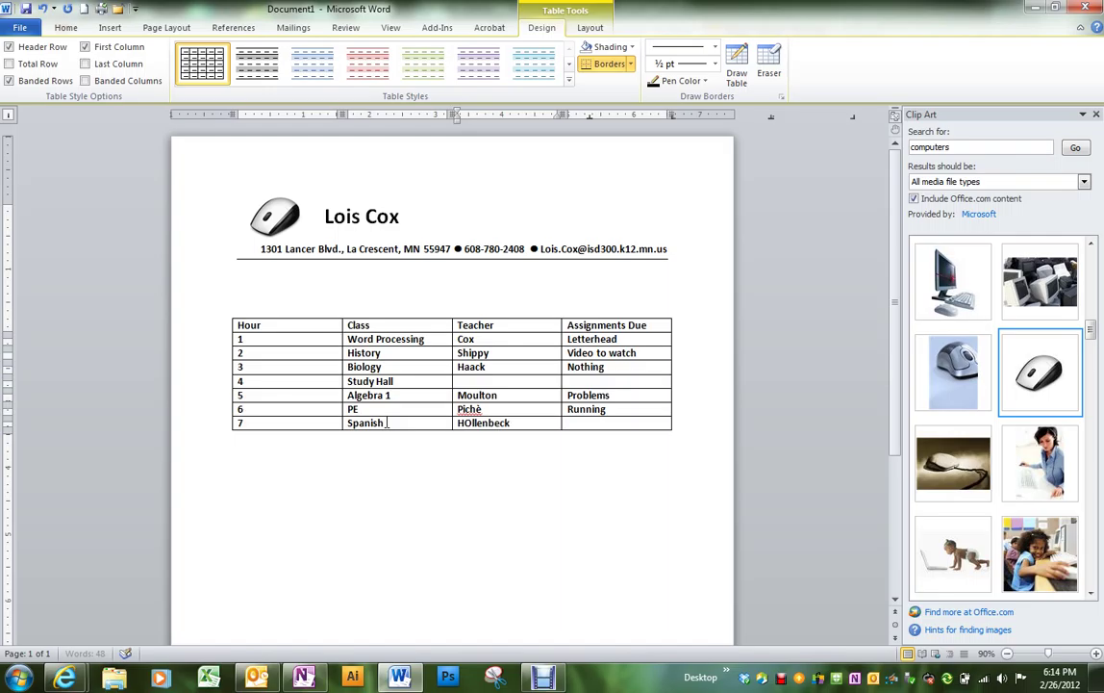
{"action": "key", "text": "Tab"}
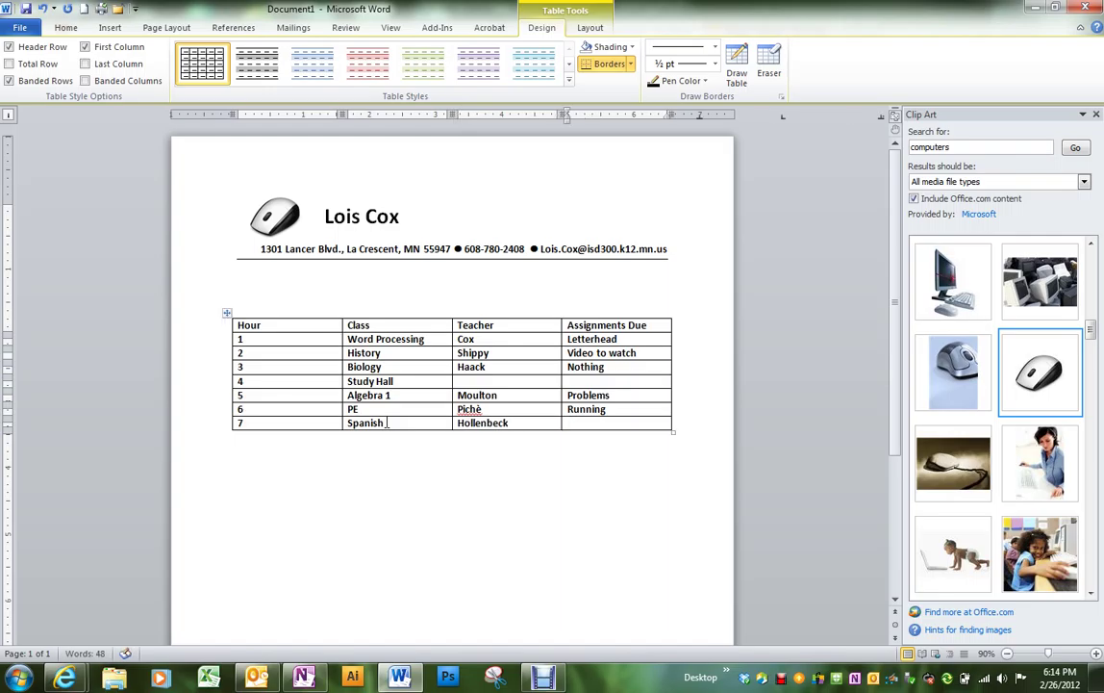
{"action": "type", "text": "Diction"}
Apply the built-in purple table style with a solid-coloured header row and first column and banded rows.
{"action": "left_click", "coordinate": [289, 335]}
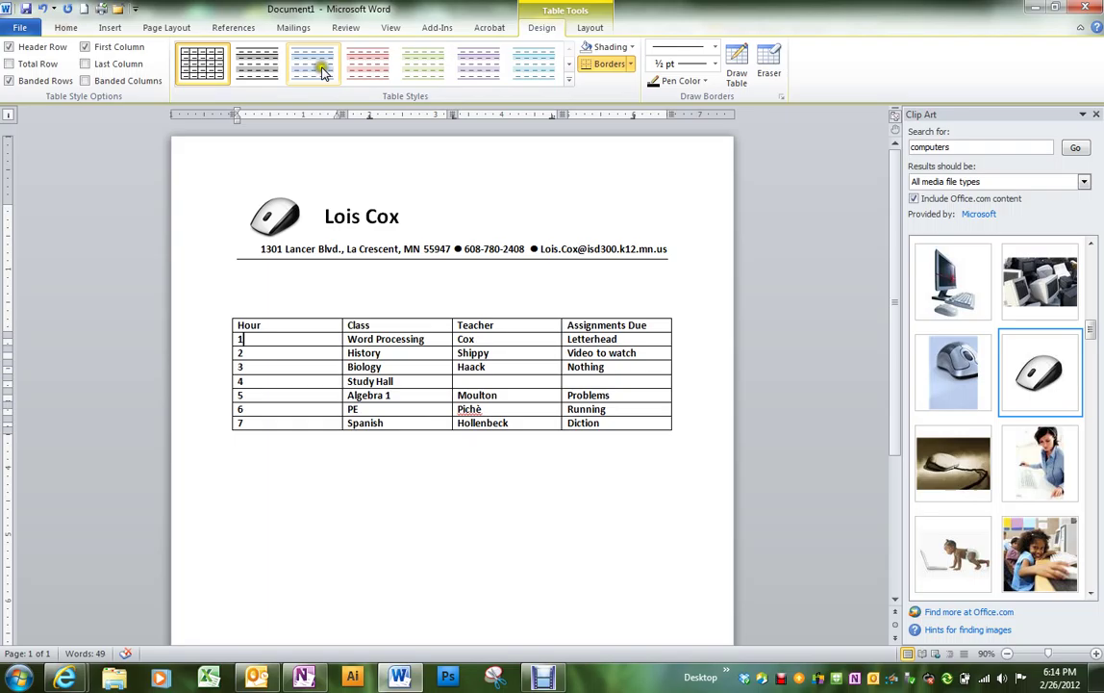
{"action": "left_click", "coordinate": [570, 83]}
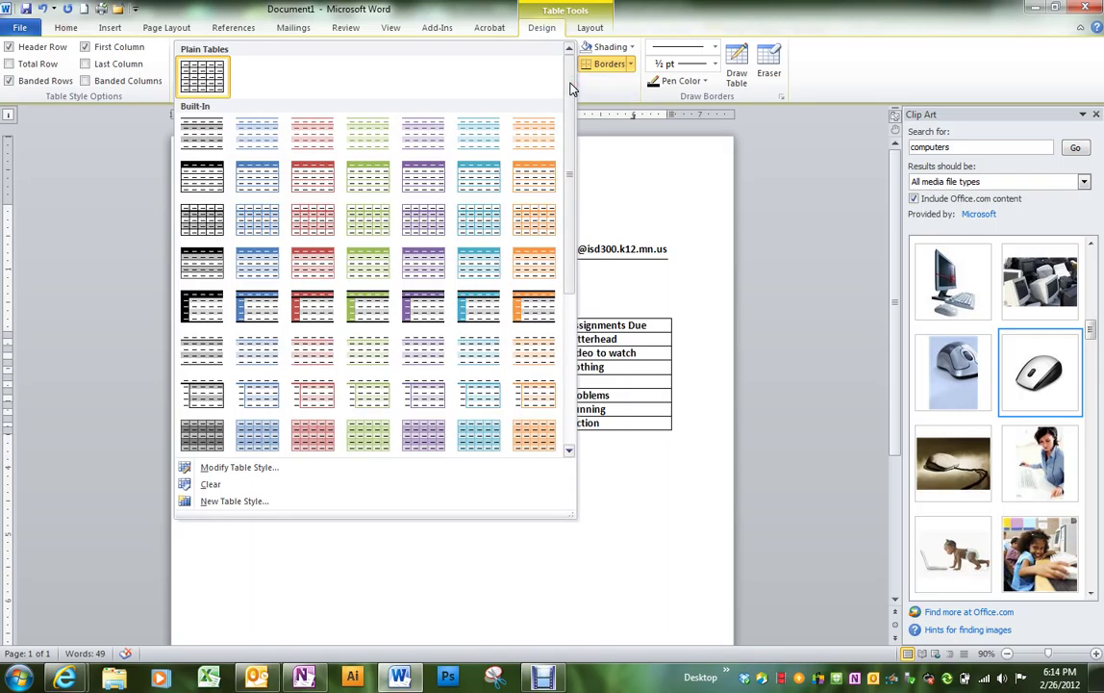
{"action": "left_click", "coordinate": [419, 308]}
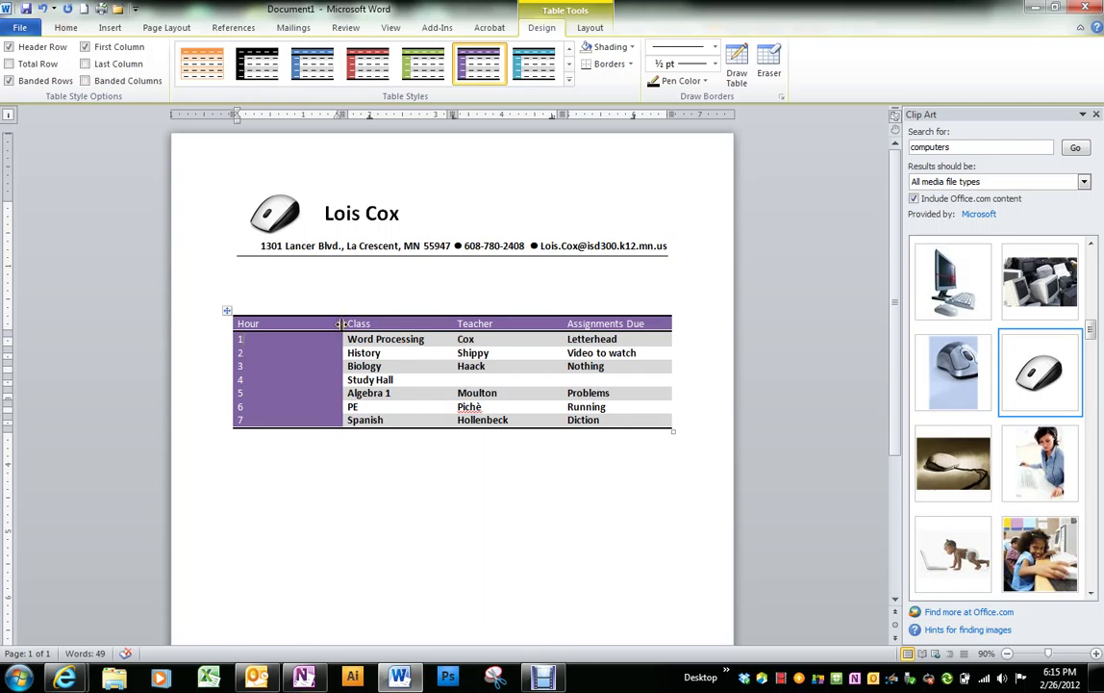
Narrow the Hour column to about 0.83 inches and reduce the width of the Class column.
{"action": "left_click_drag", "start_coordinate": [342, 324], "coordinate": [286, 328]}
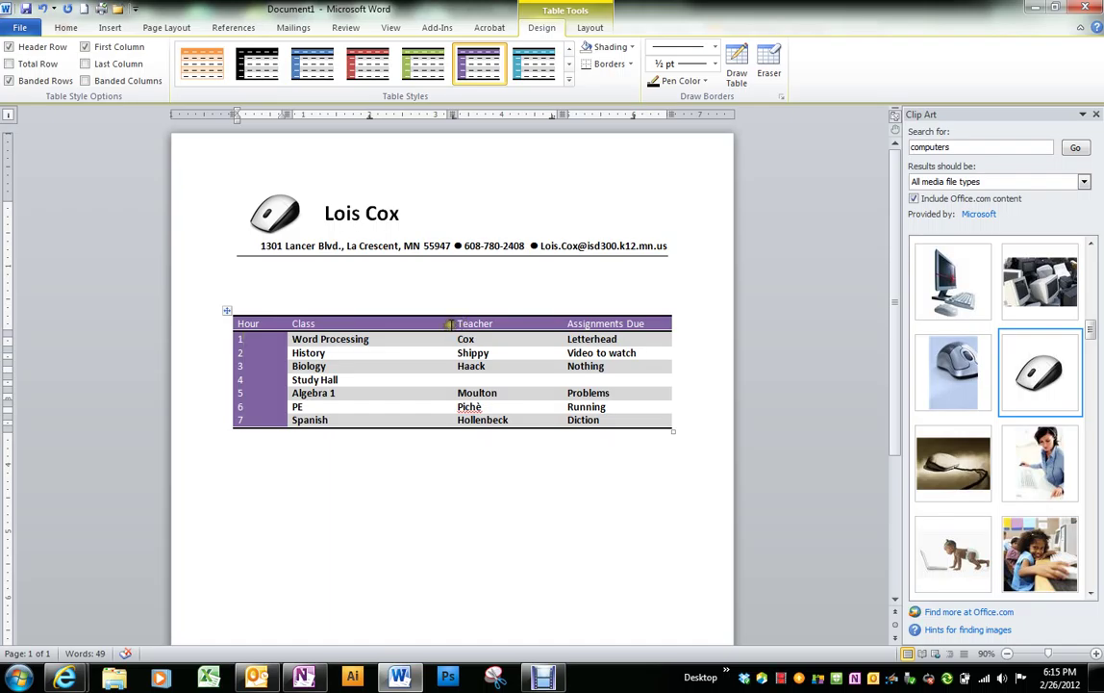
{"action": "left_click_drag", "start_coordinate": [450, 325], "coordinate": [422, 324]}
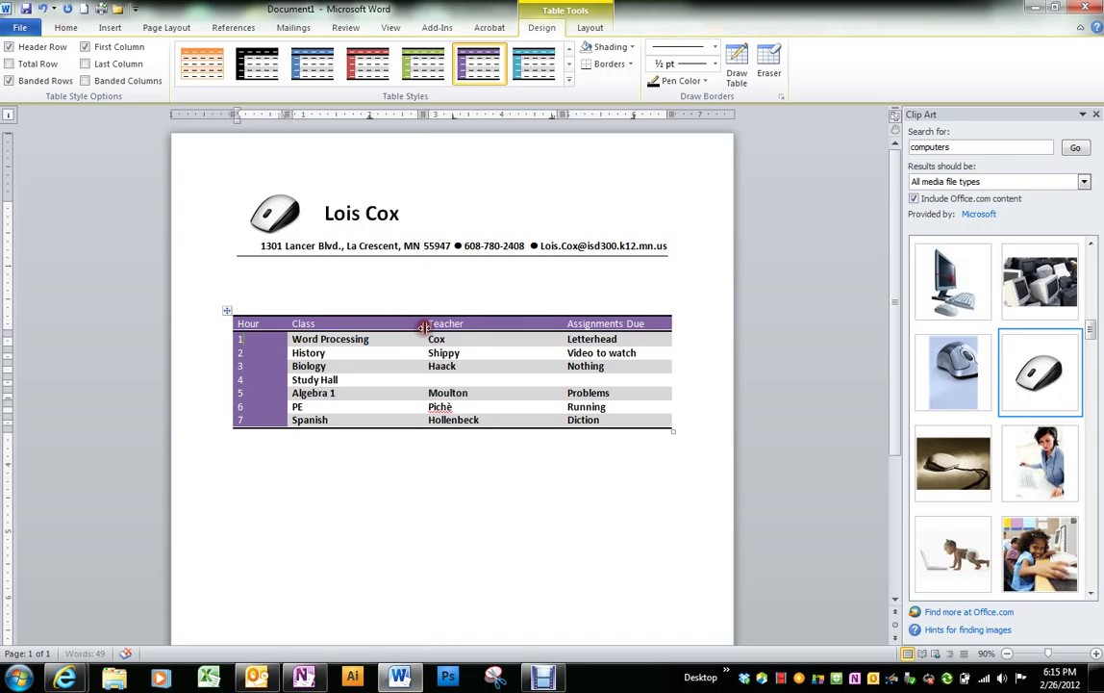
Bring up the table's layout options for rows, columns and cell size.
{"action": "left_click", "coordinate": [590, 28]}
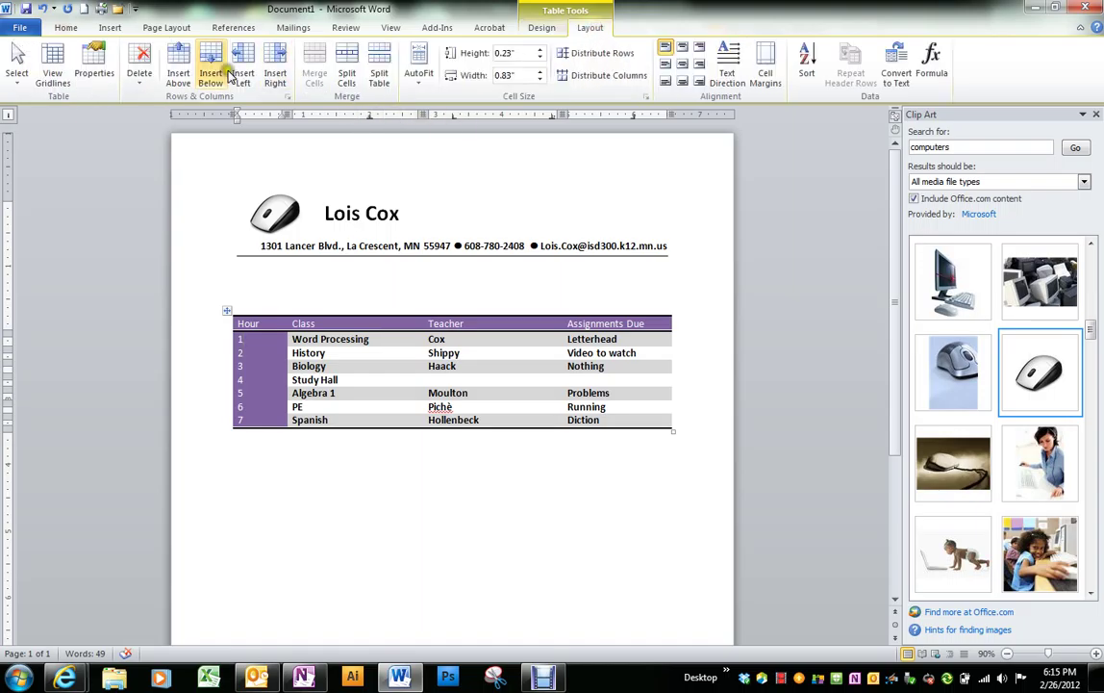